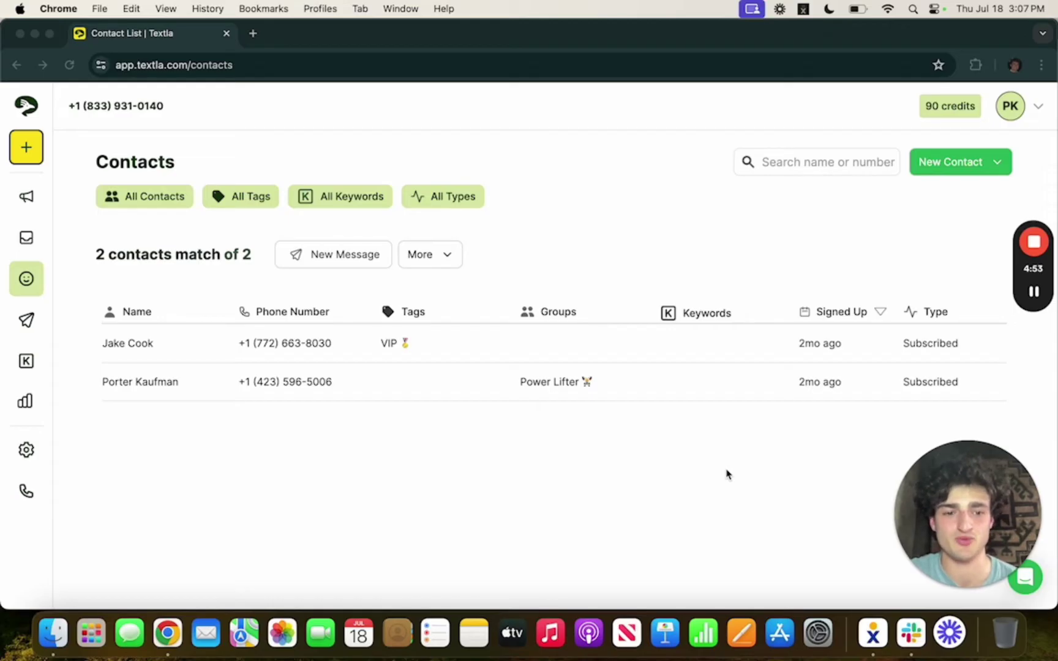
# Step: Focus the browser, then open and close the New Contact add-contact options
pyautogui.click(726, 474)
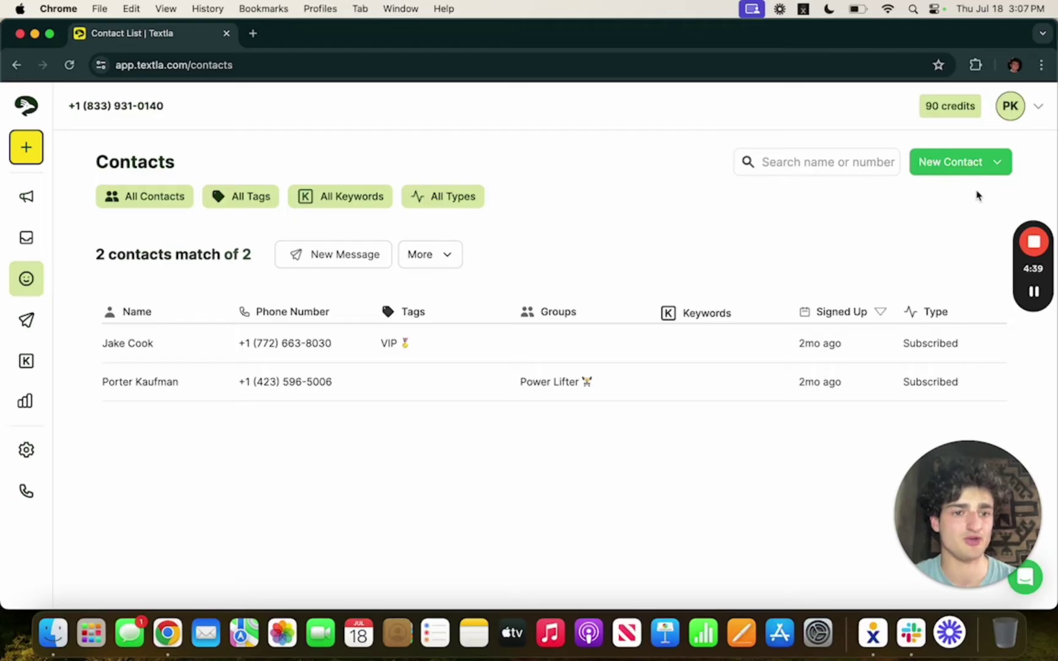
pyautogui.click(978, 165)
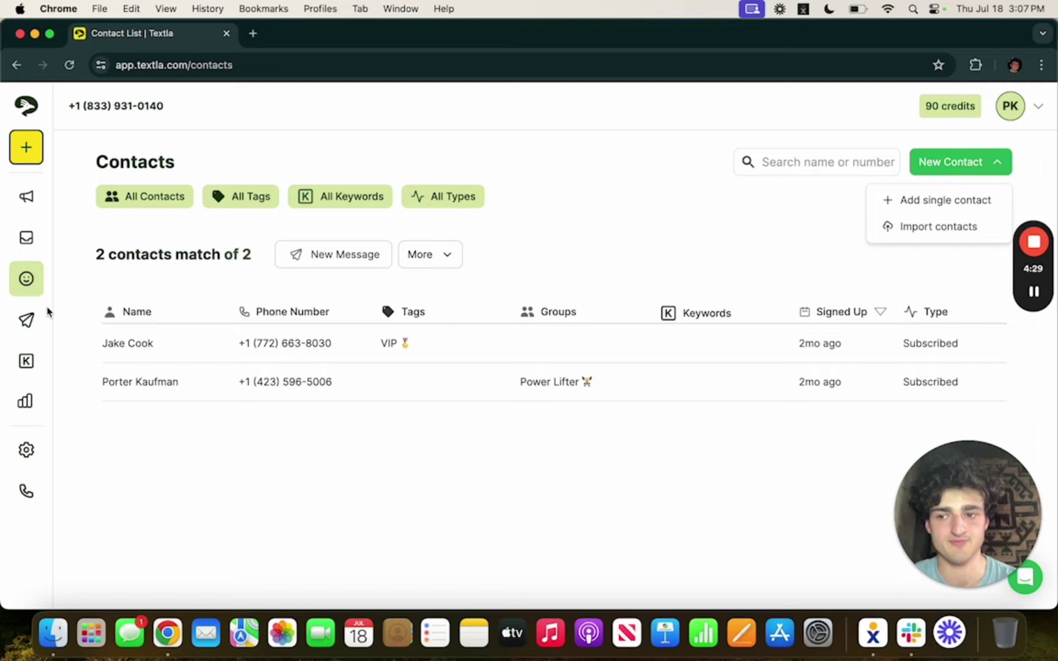
pyautogui.click(26, 323)
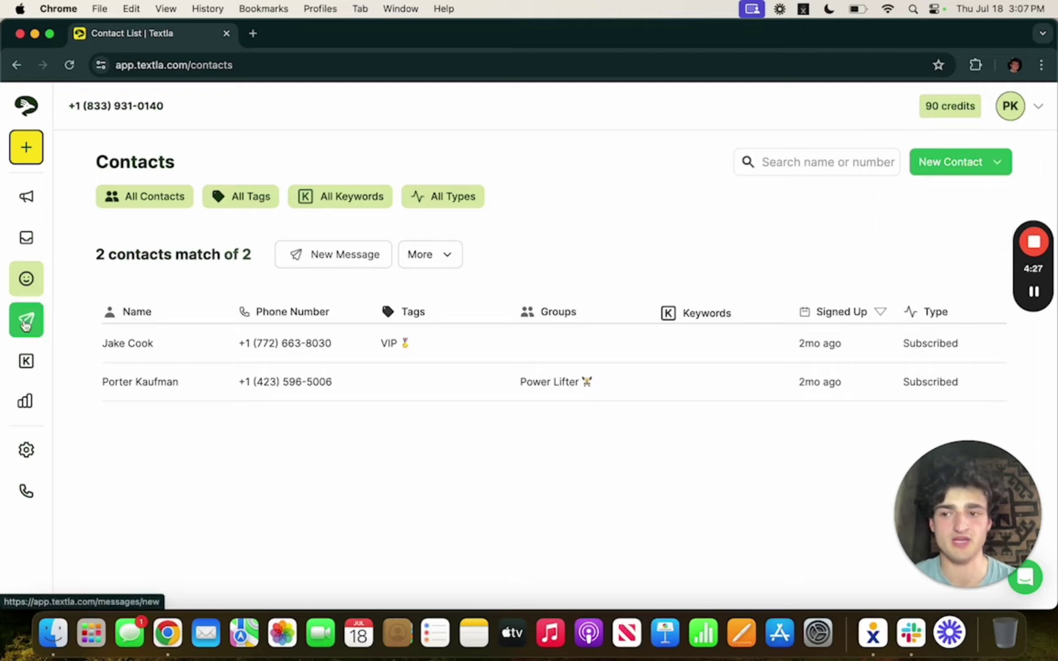
pyautogui.click(26, 325)
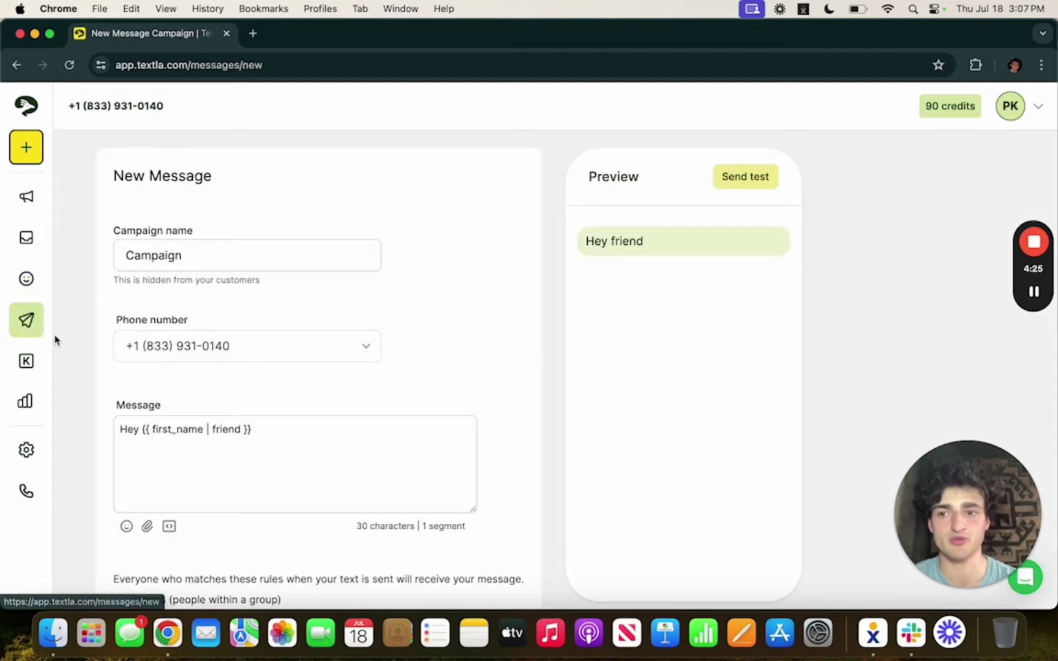
pyautogui.moveTo(182, 255); pyautogui.dragTo(123, 256)
pyautogui.scroll(-1, 189, 300)
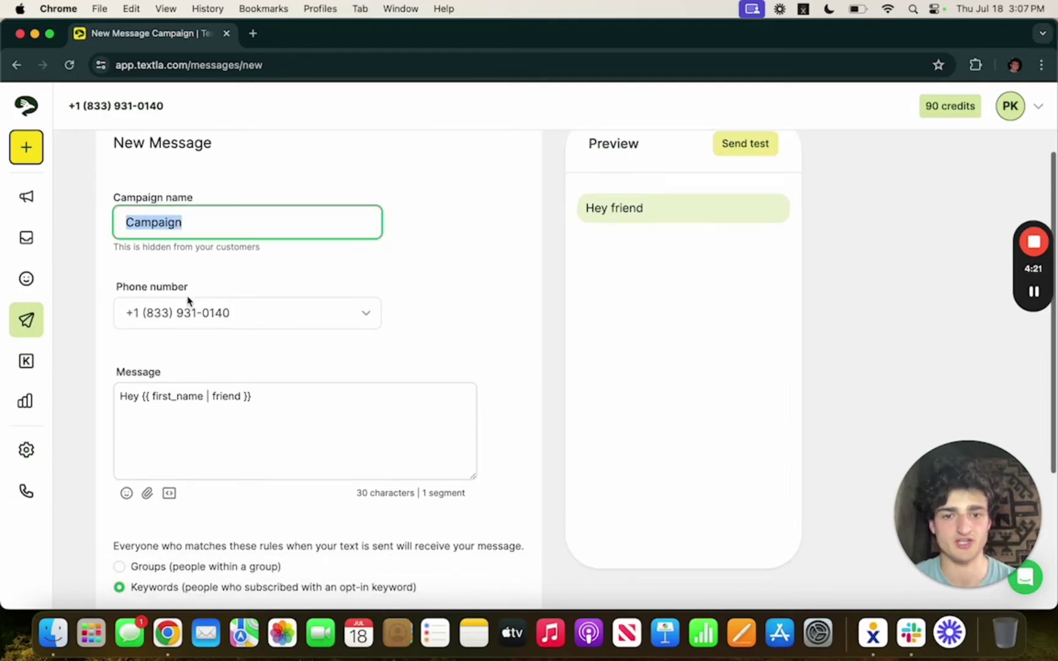
pyautogui.scroll(-2, 243, 378)
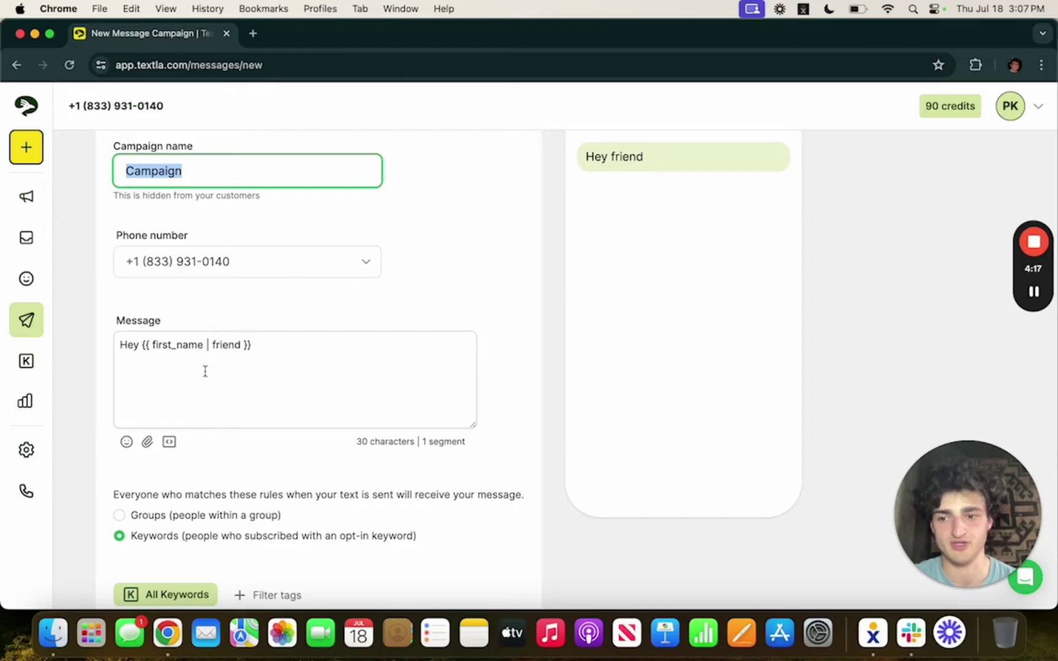
pyautogui.click(222, 463)
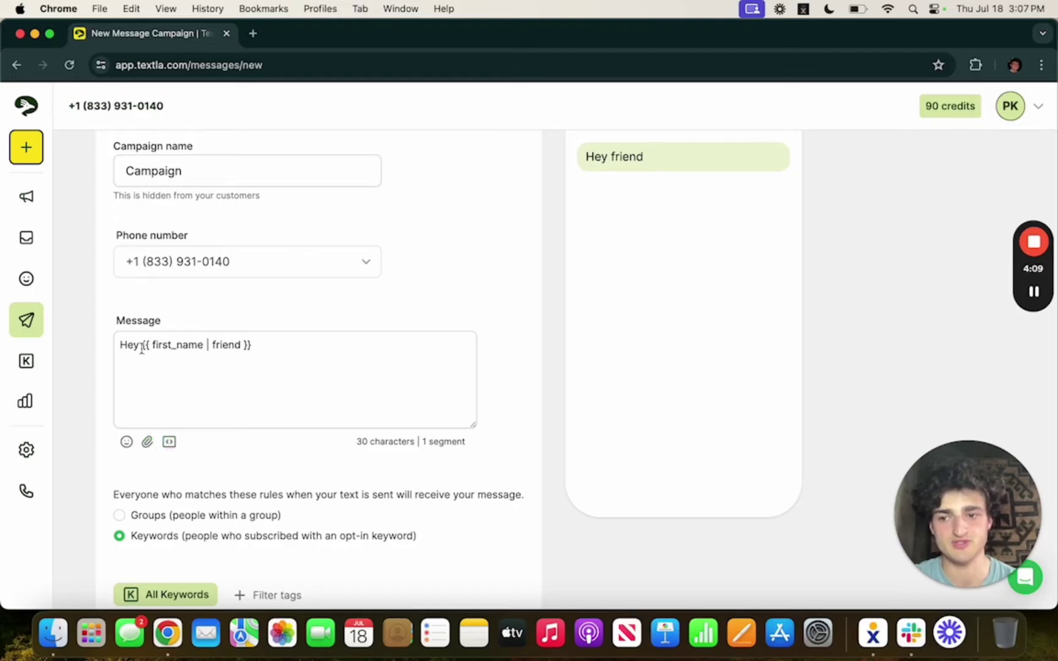
pyautogui.moveTo(142, 347); pyautogui.dragTo(257, 347)
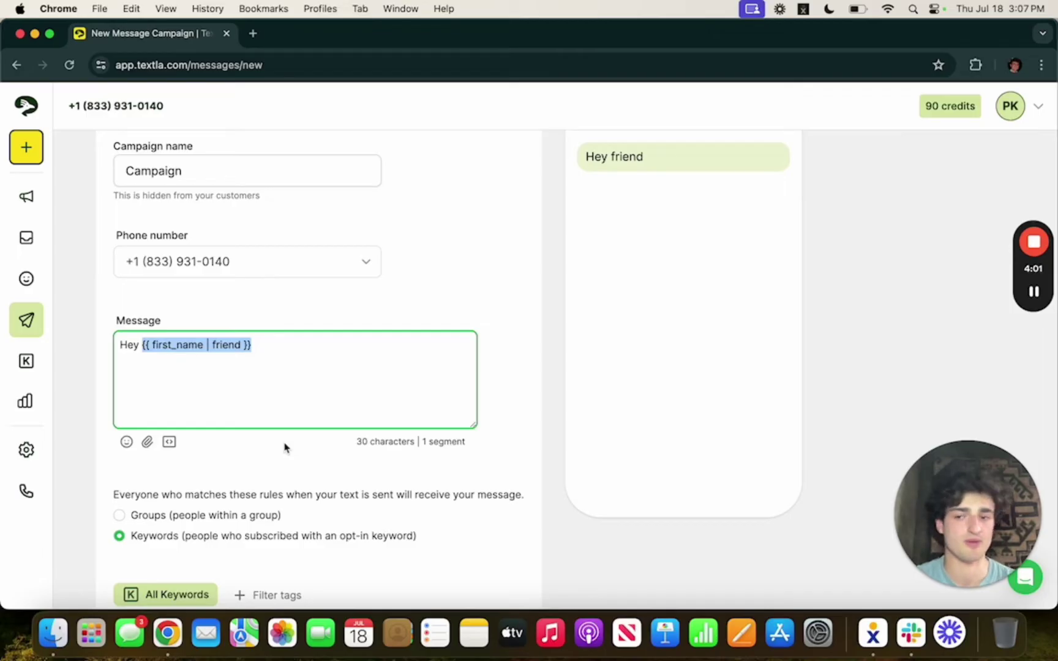
pyautogui.click(255, 406)
pyautogui.doubleClick(231, 347)
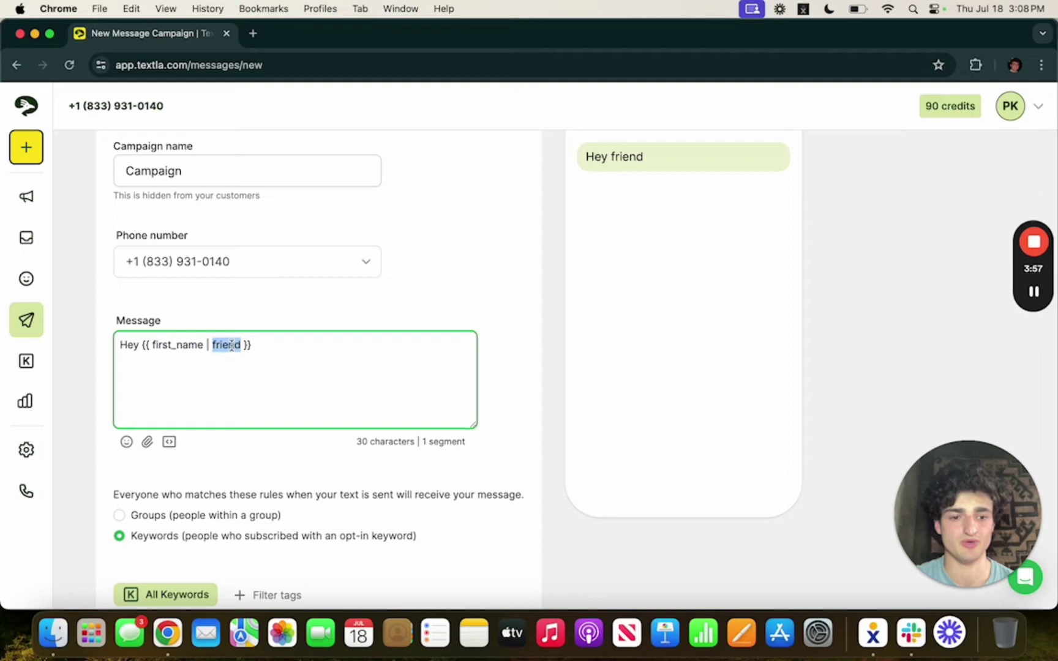
pyautogui.scroll(-5, 330, 456)
# Step: Filter the campaign audience to contacts tagged VIP
pyautogui.click(356, 429)
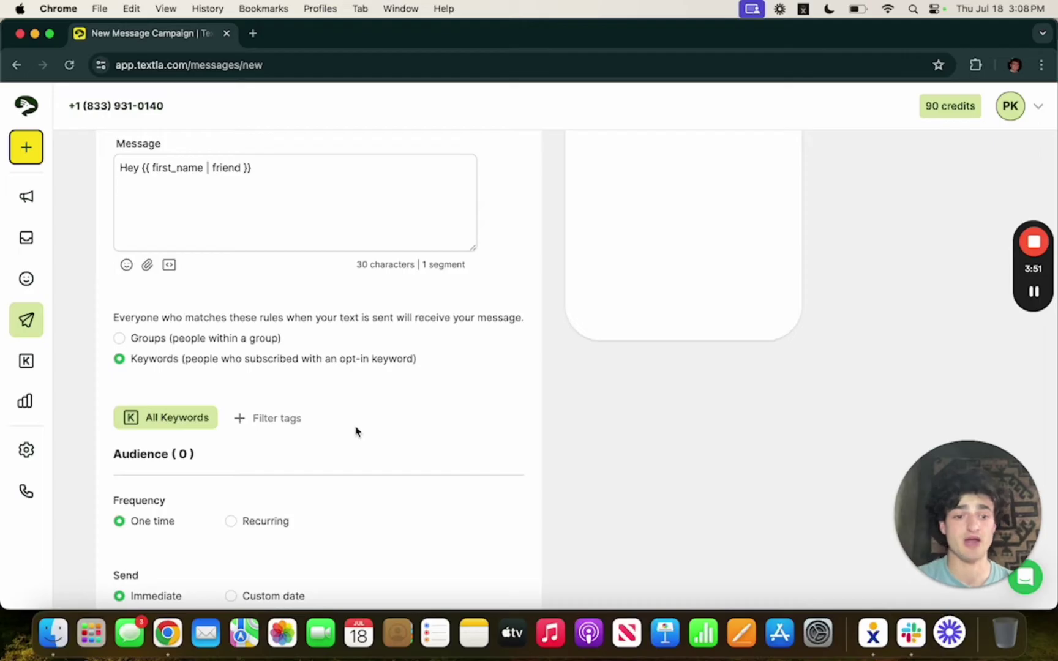
pyautogui.click(292, 423)
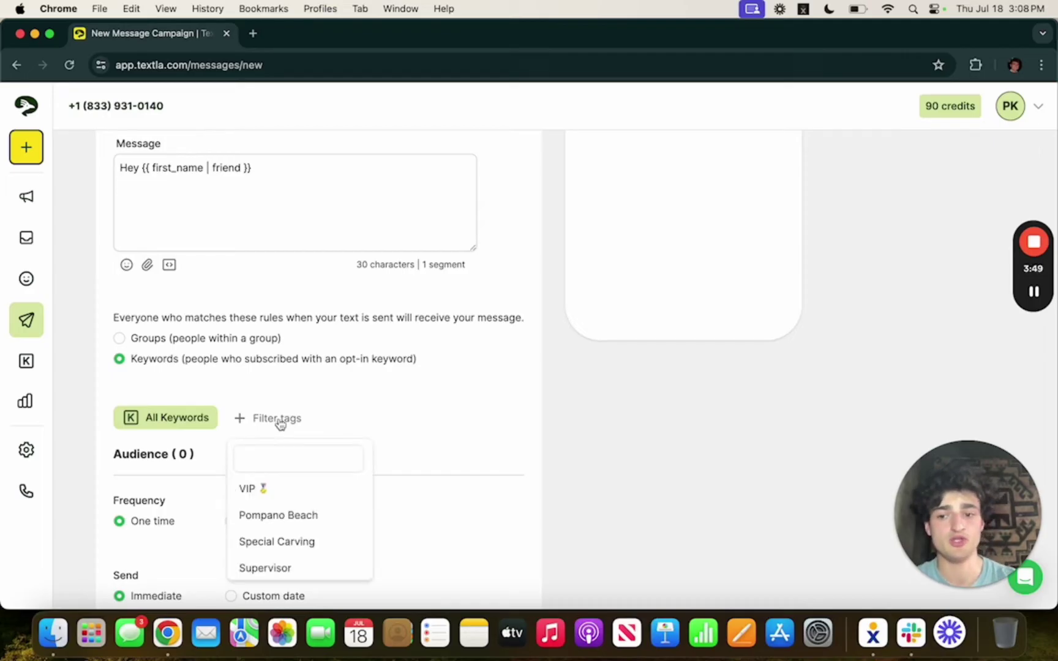
pyautogui.click(261, 490)
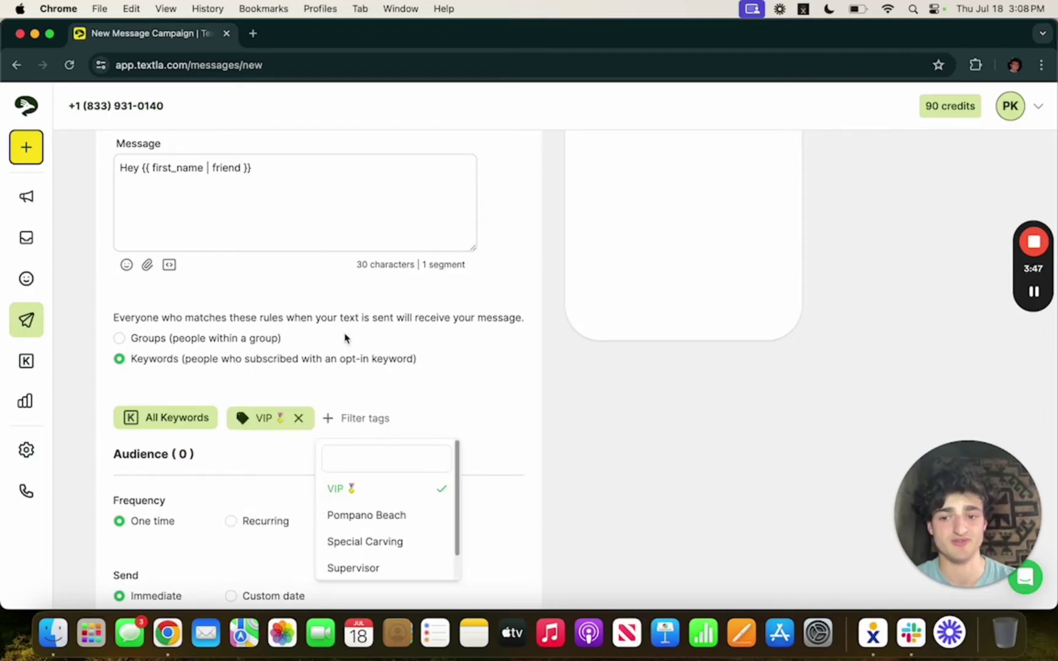
pyautogui.click(366, 392)
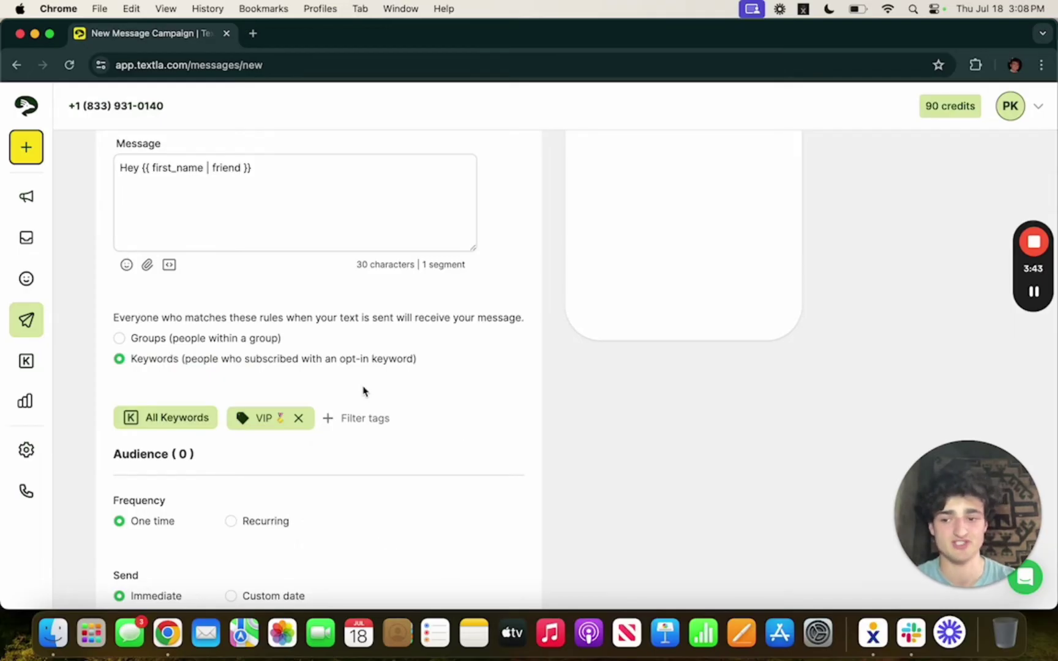
pyautogui.scroll(-2, 363, 390)
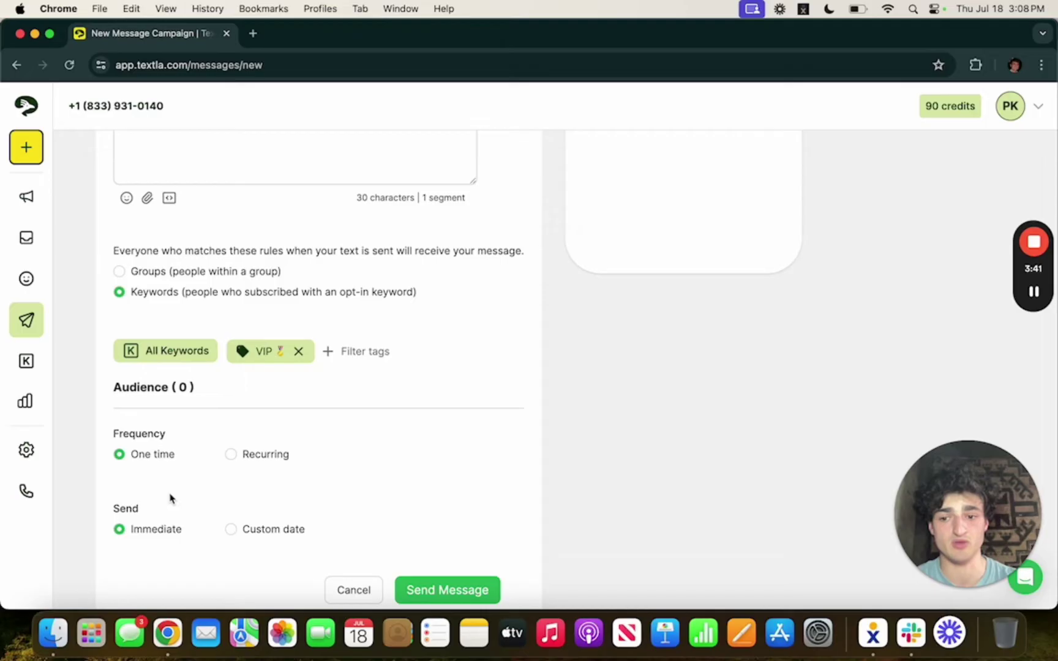
# Step: Switch the schedule to weekly Recurring and back to One time, then choose a custom send date
pyautogui.click(232, 456)
pyautogui.scroll(-1, 235, 460)
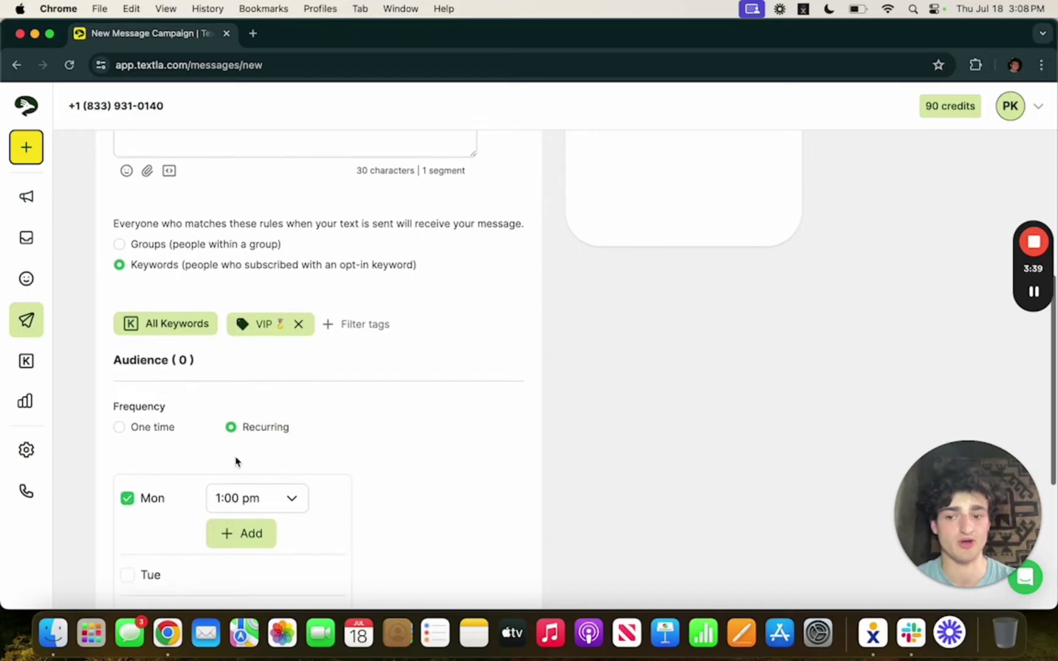
pyautogui.click(126, 428)
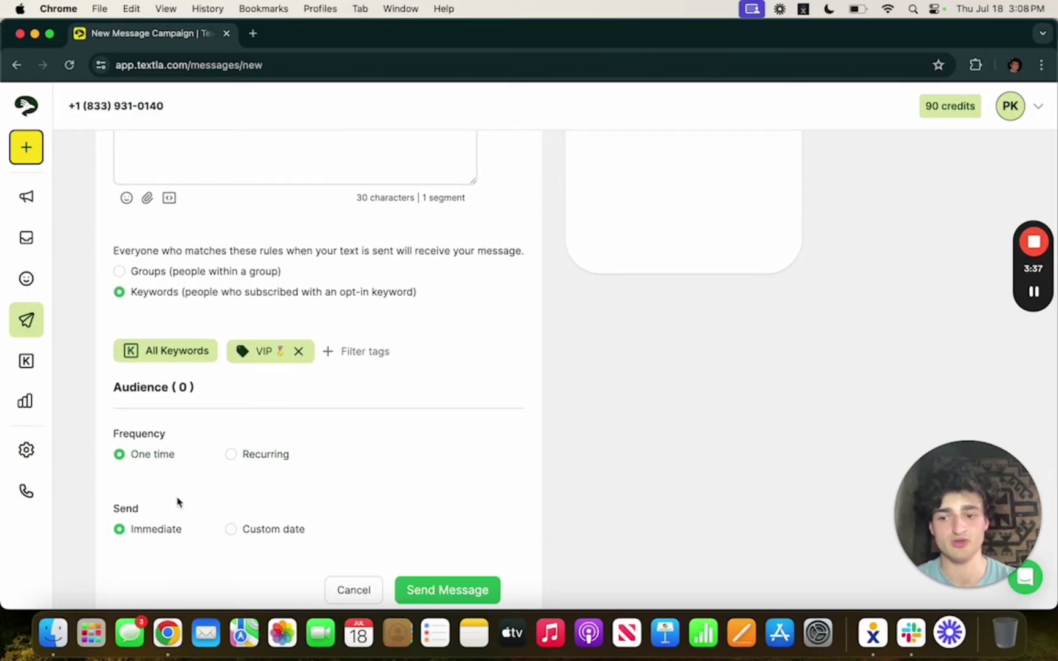
pyautogui.click(230, 530)
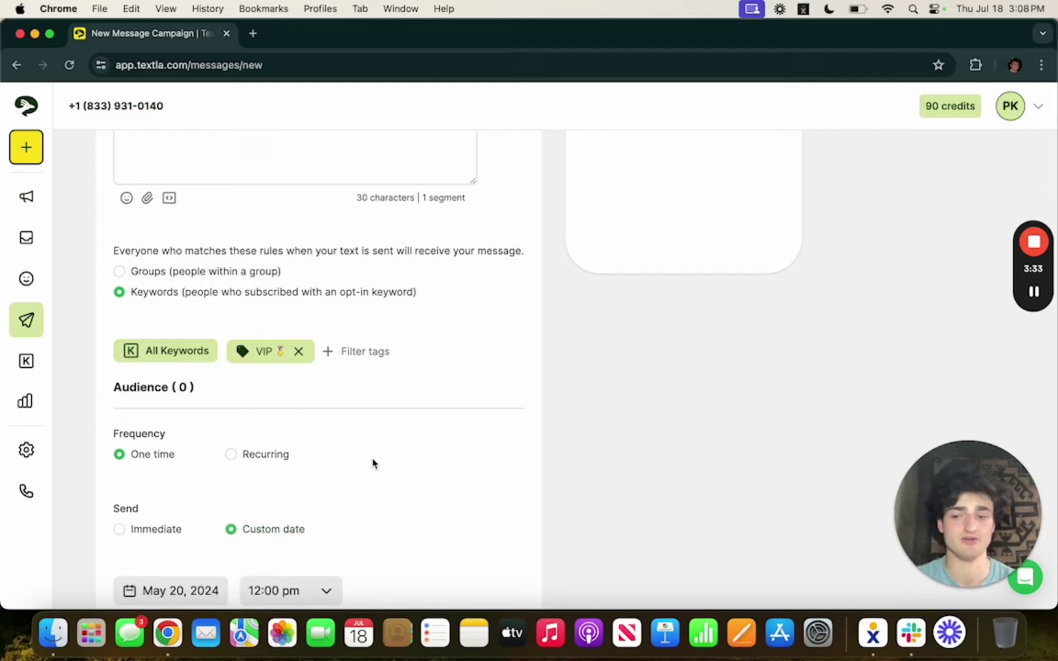
pyautogui.click(119, 529)
pyautogui.scroll(5, 638, 403)
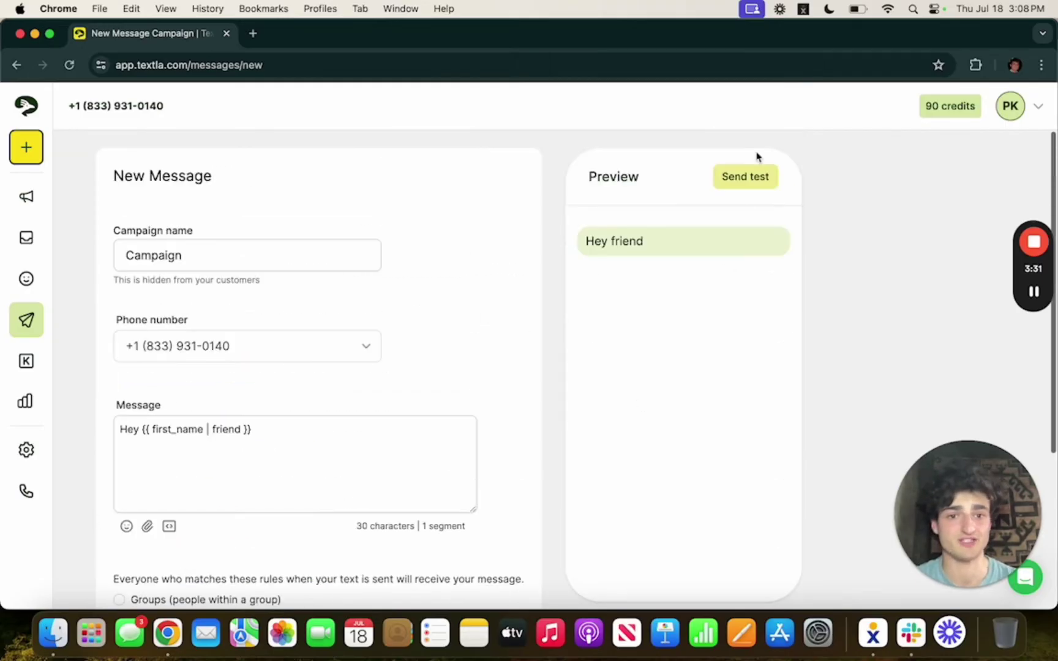
pyautogui.click(737, 184)
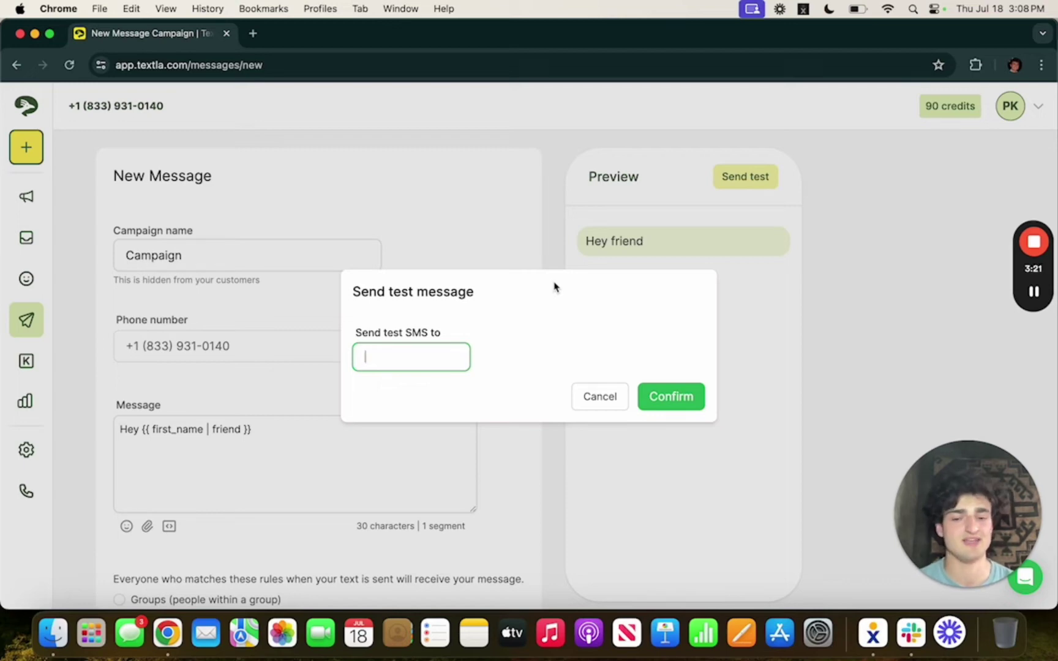
pyautogui.click(592, 407)
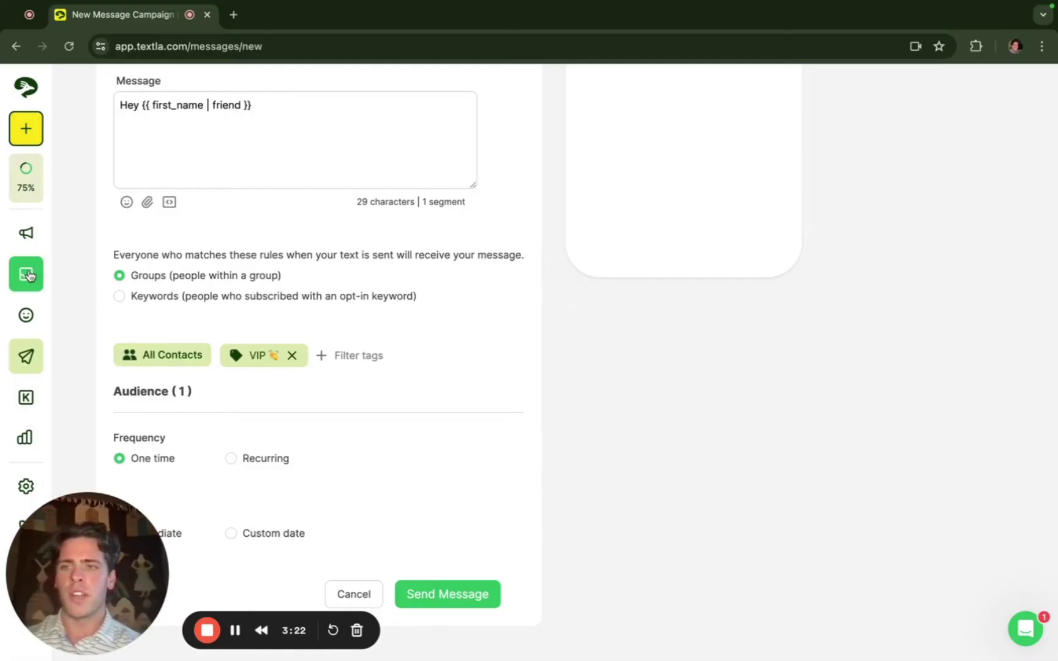
# Step: In the inbox, view an older conversation, then start a new individual text conversation
pyautogui.click(26, 273)
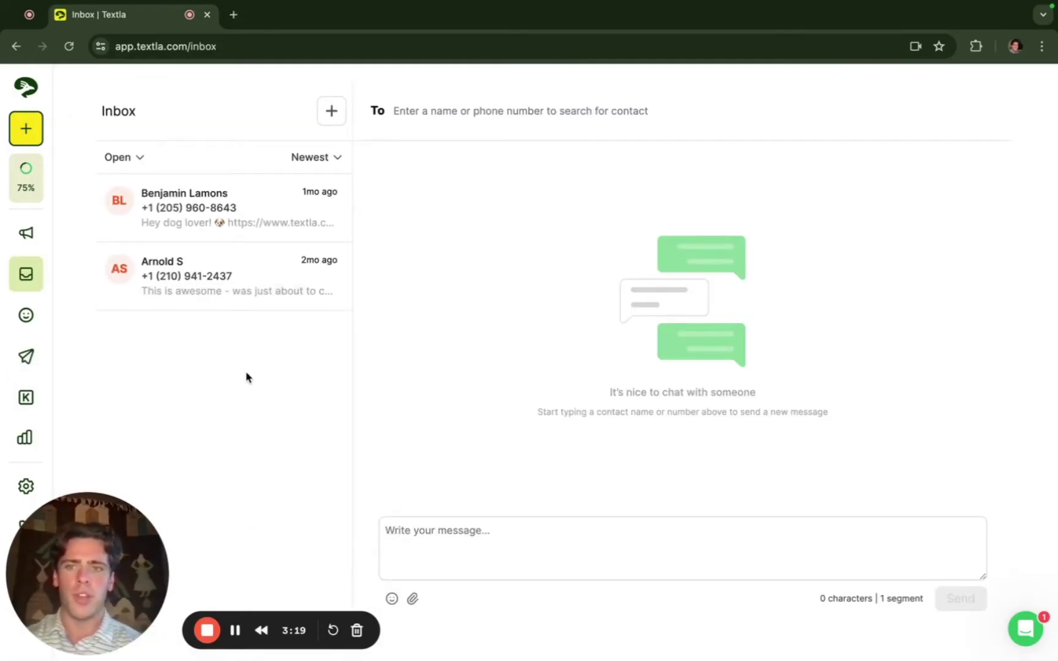
pyautogui.click(247, 284)
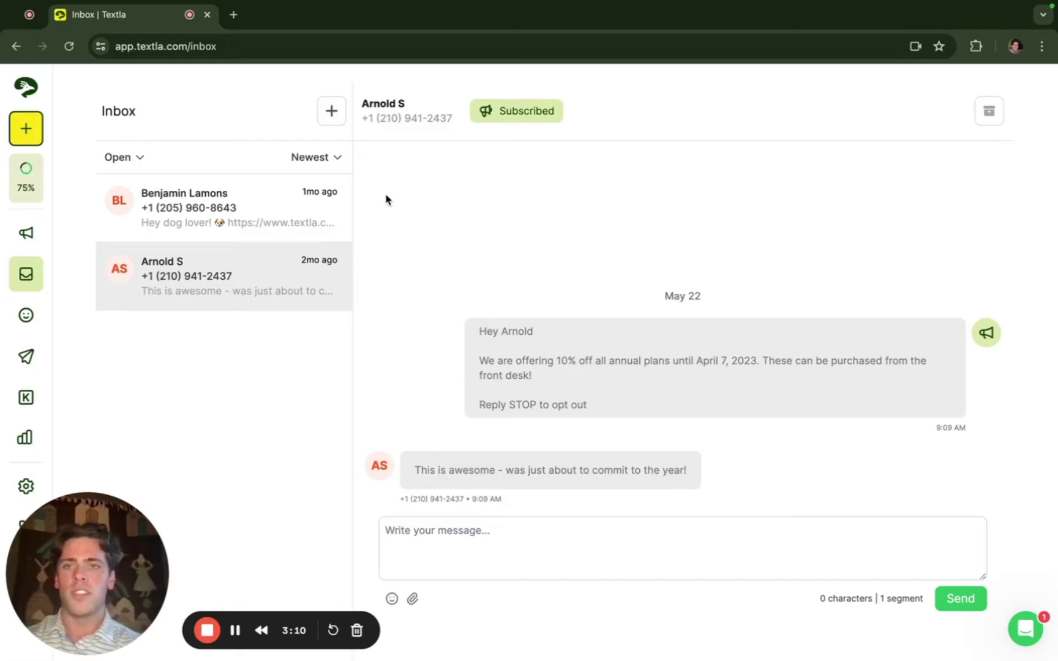
pyautogui.moveTo(335, 197)
pyautogui.click(332, 111)
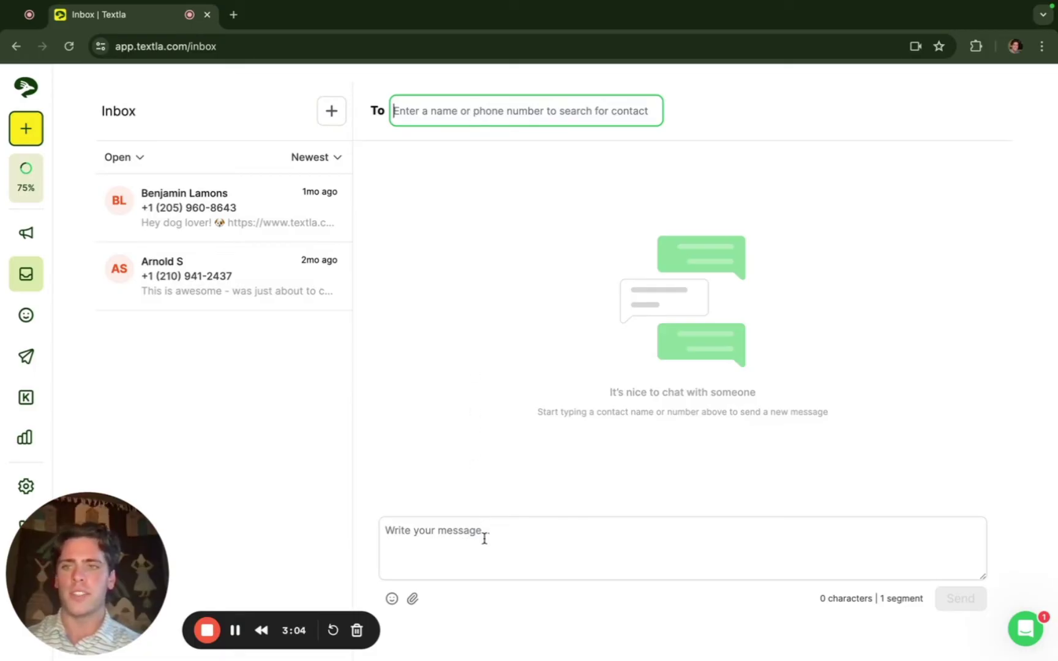
pyautogui.click(26, 233)
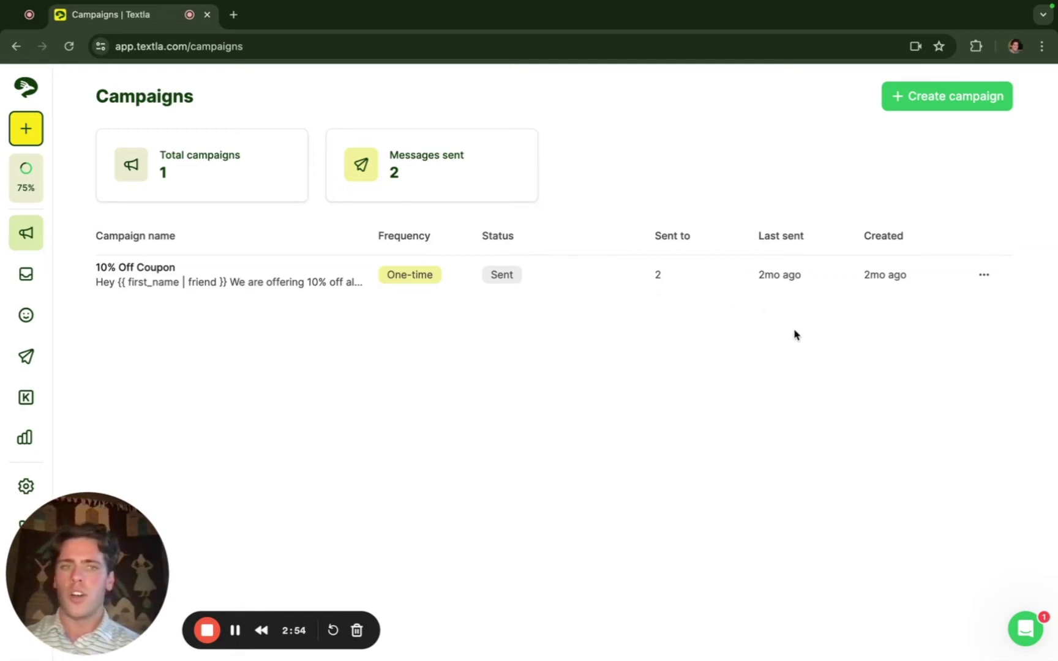
# Step: Open the 10% Off Coupon campaign's actions menu and dismiss it without duplicating
pyautogui.click(980, 280)
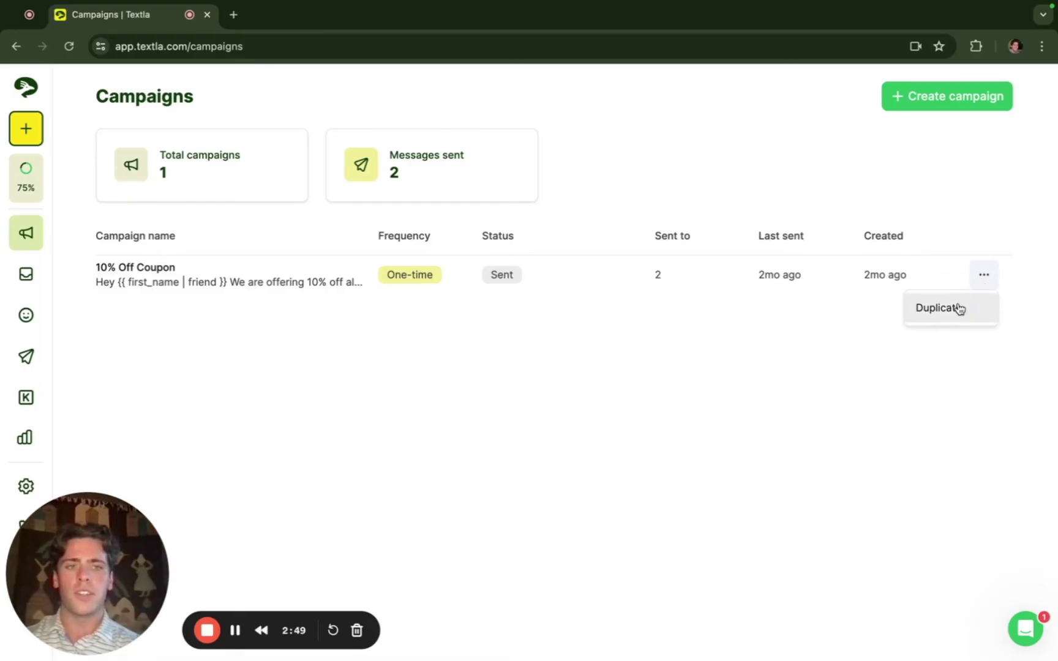
pyautogui.click(839, 416)
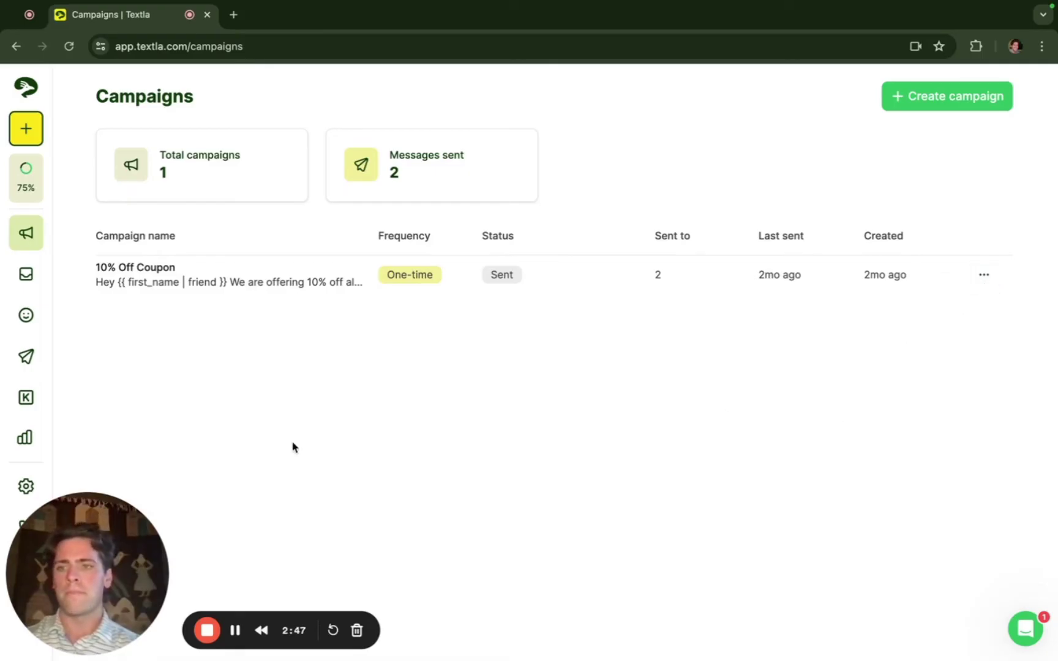
# Step: Create a new opt-in keyword 'Join' and review its 'Thank you for joining our list' confirmation
pyautogui.click(22, 400)
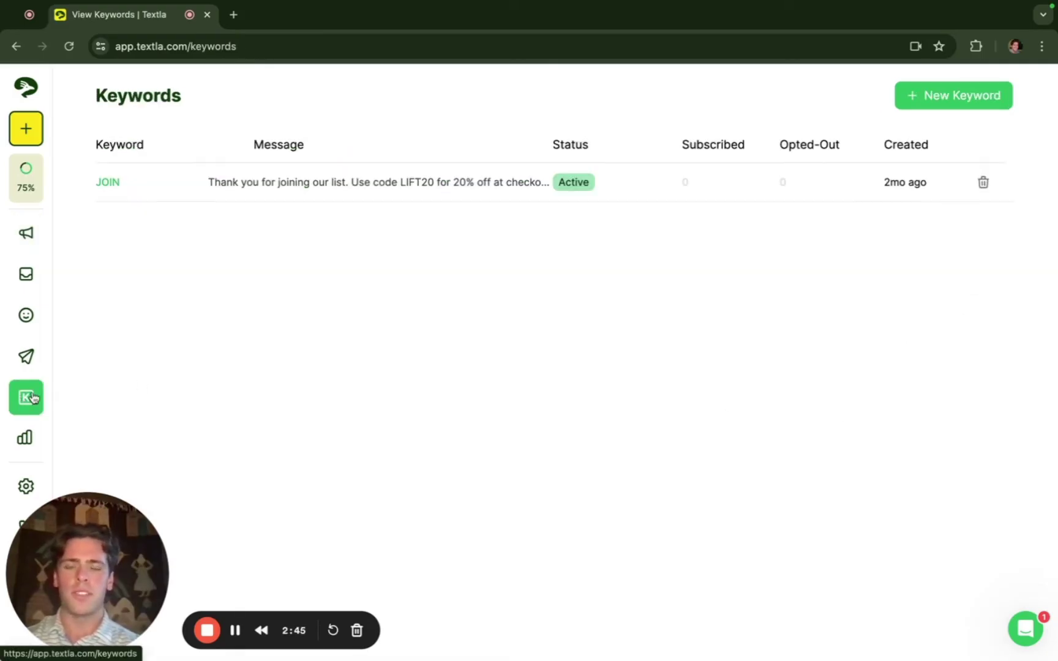
pyautogui.click(935, 100)
pyautogui.click(271, 170)
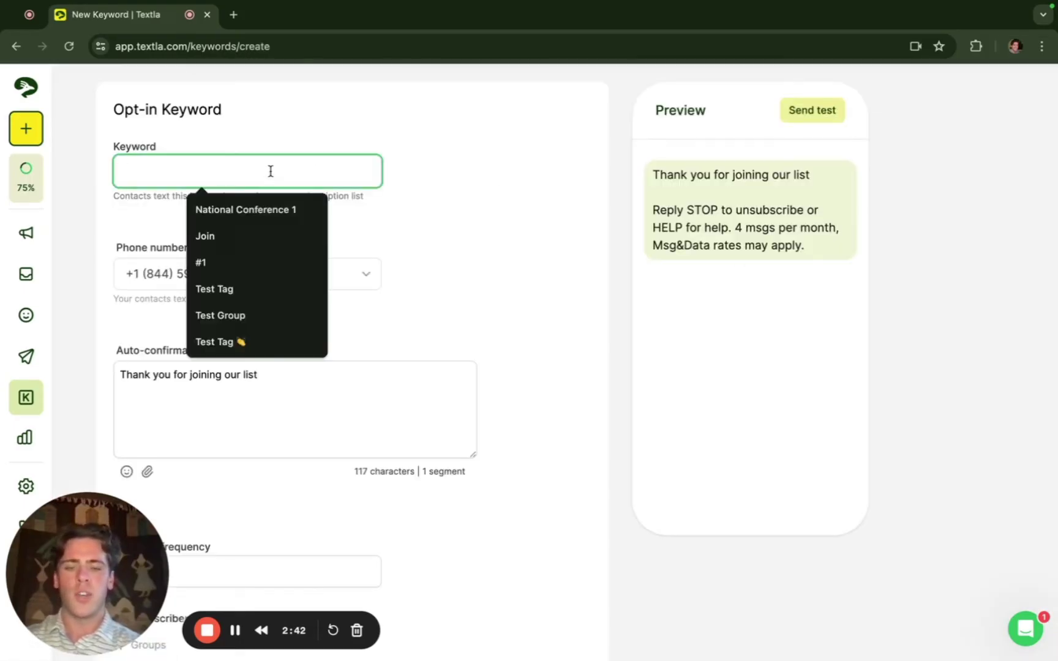
pyautogui.write('Join')
pyautogui.click(559, 256)
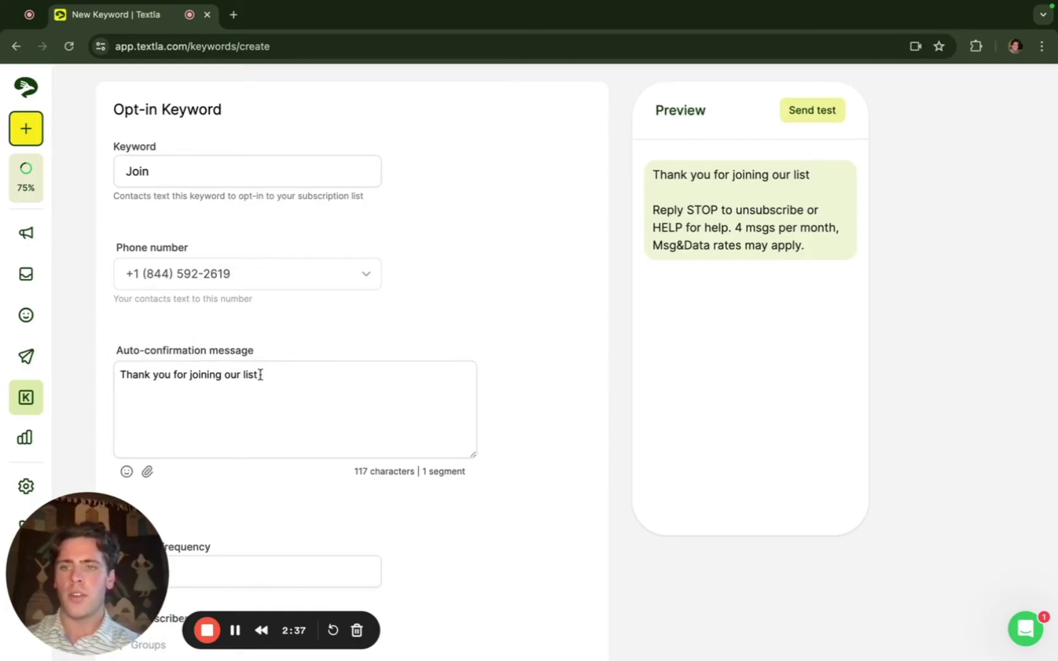
pyautogui.scroll(-1, 260, 374)
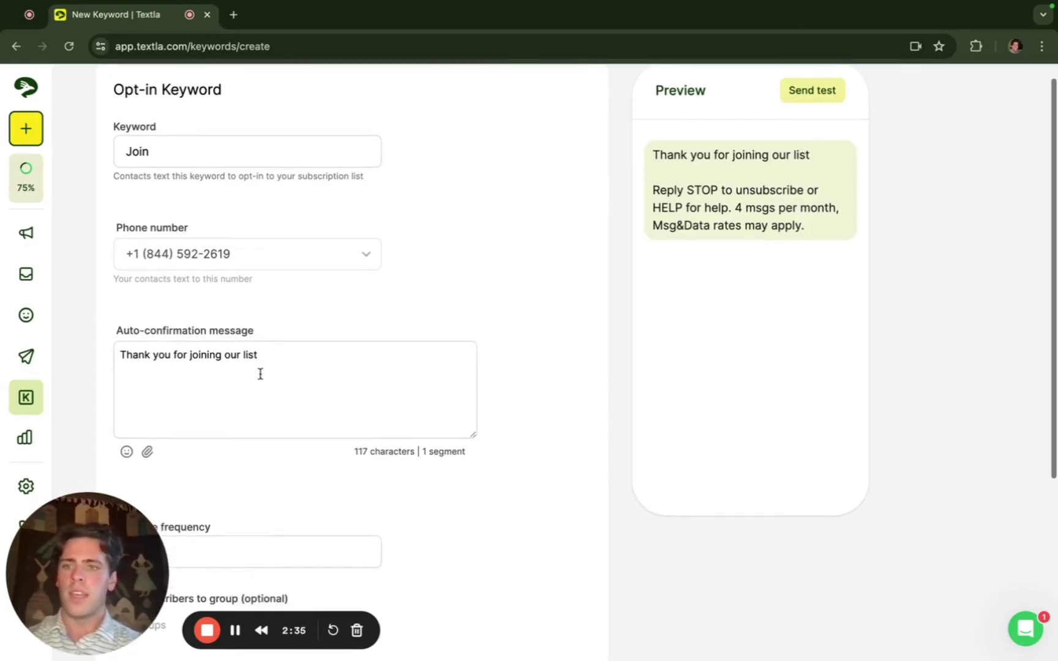
pyautogui.scroll(1, 260, 374)
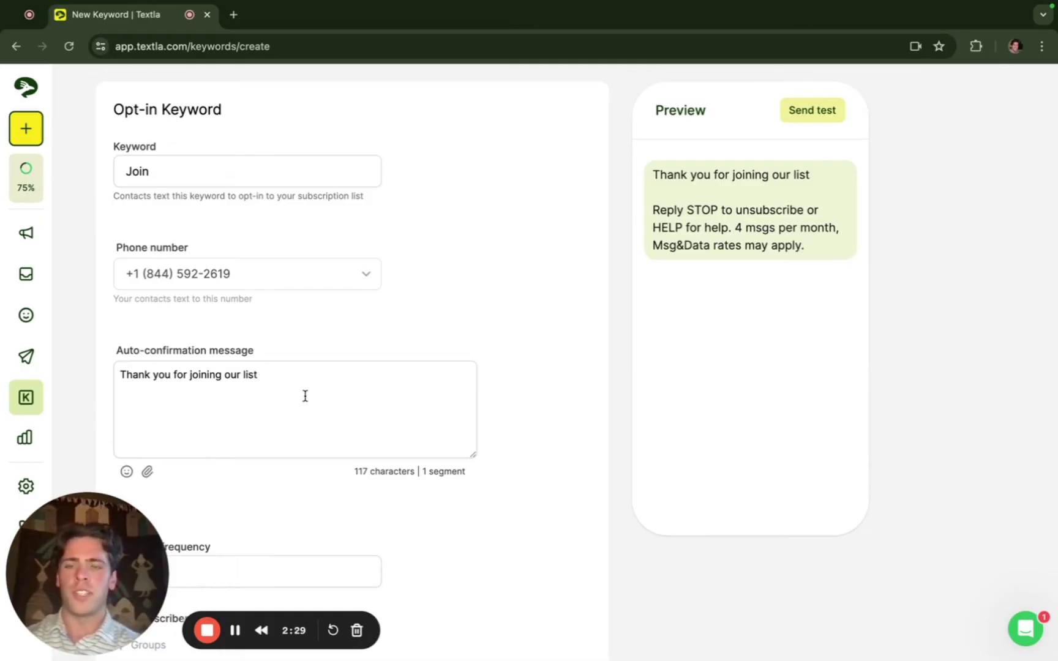
pyautogui.scroll(-1, 304, 396)
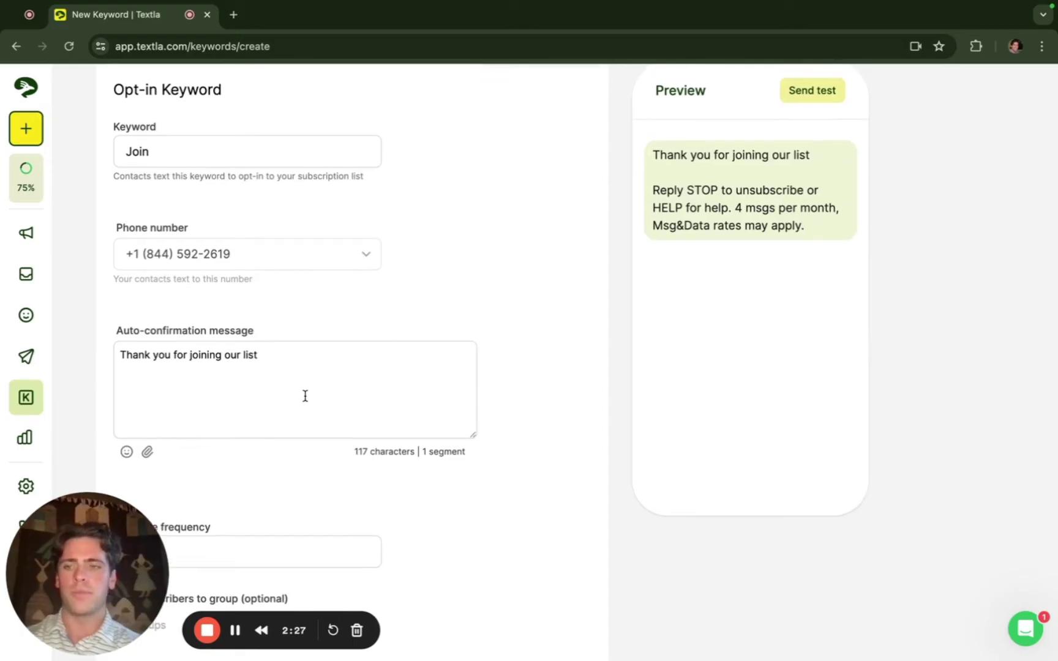
pyautogui.scroll(-1, 305, 395)
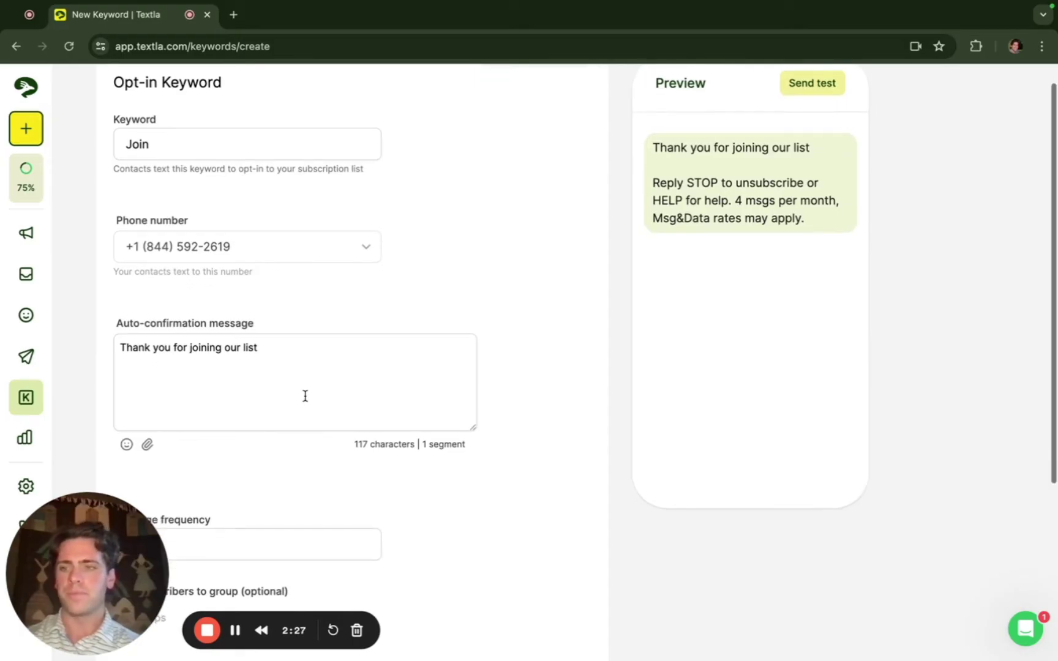
# Step: View the last-30-days message analytics charts, then the Account Settings page
pyautogui.click(25, 438)
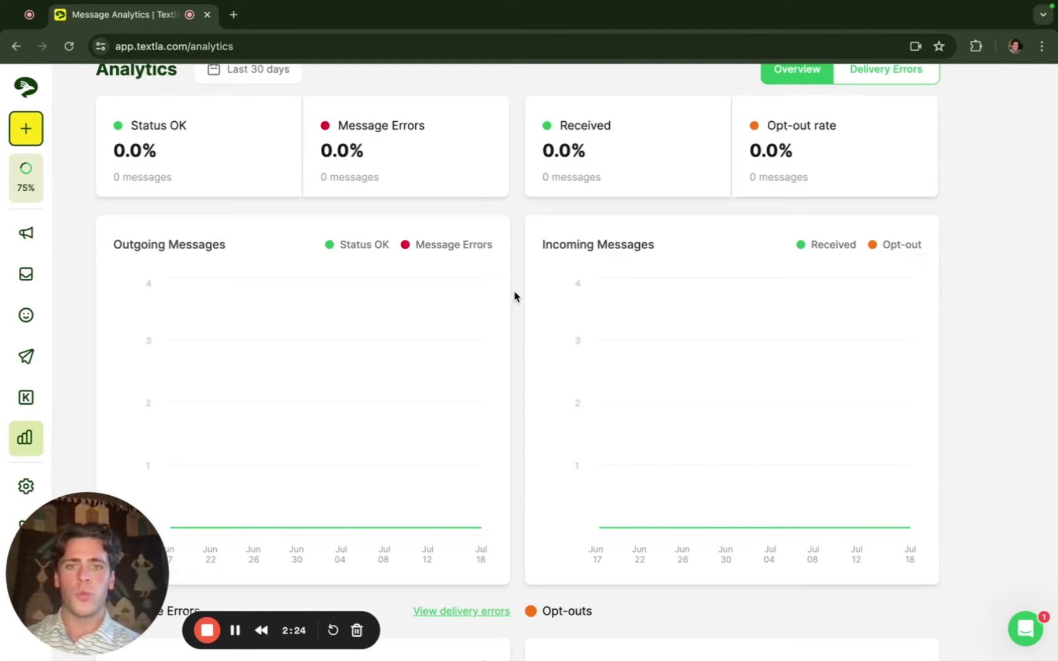
pyautogui.scroll(1, 514, 296)
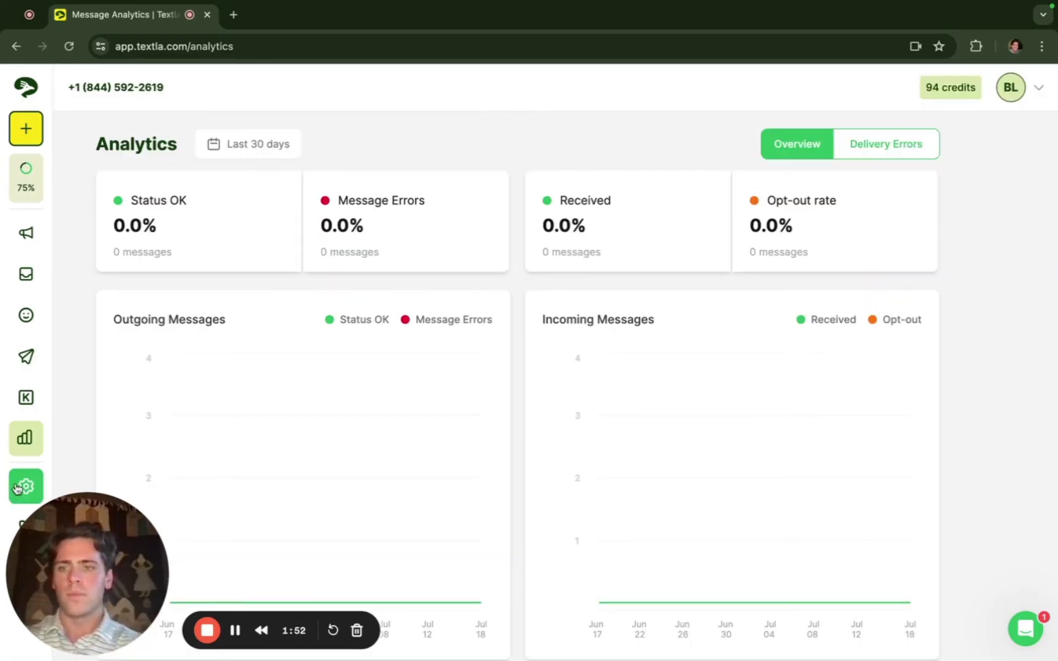
pyautogui.click(26, 486)
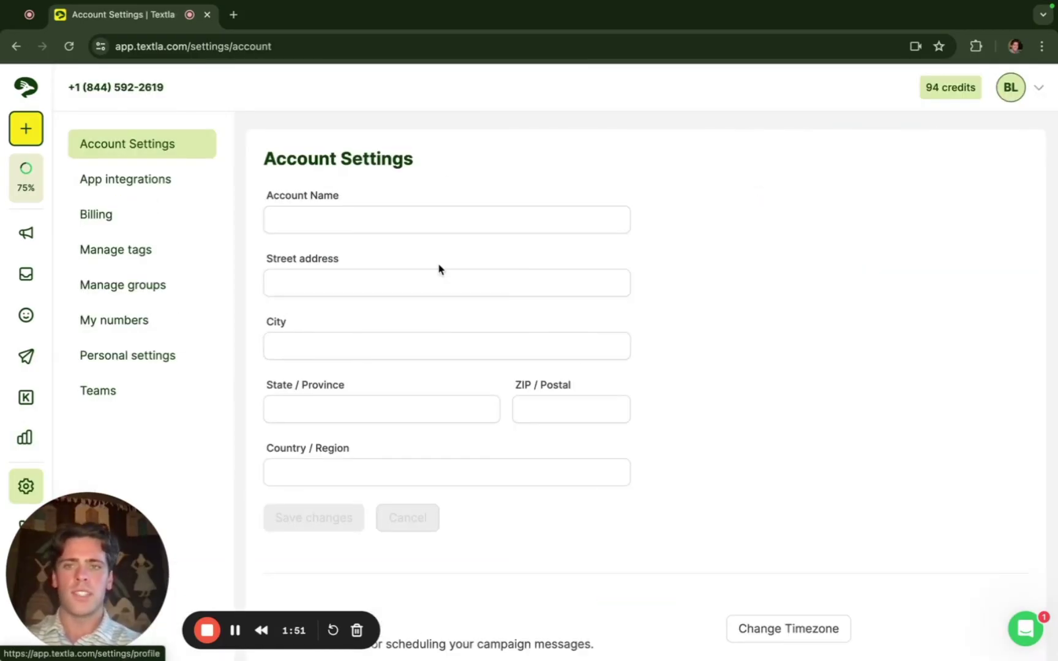
# Step: Browse the Zapier integration, contact tags, groups, phone numbers and team members settings pages
pyautogui.click(161, 179)
pyautogui.scroll(-1, 355, 308)
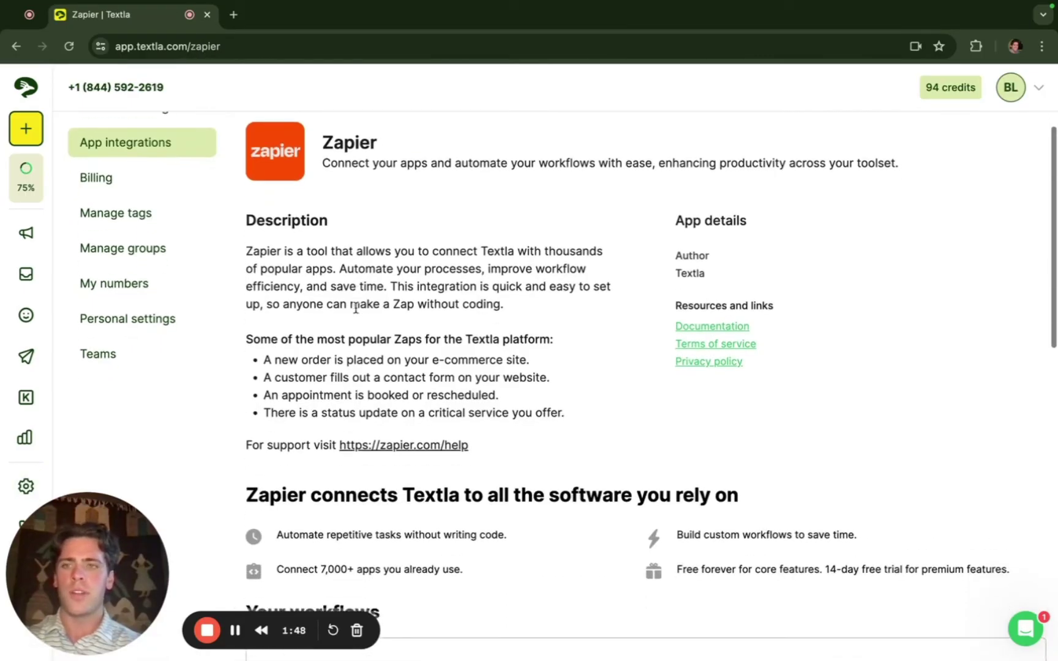
pyautogui.click(147, 214)
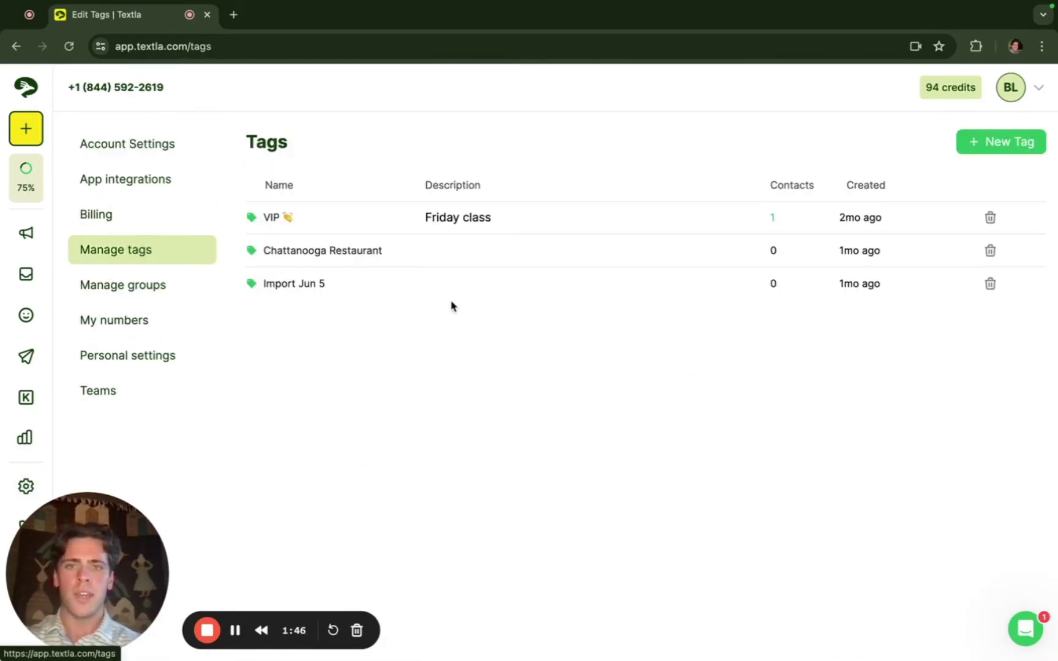
pyautogui.click(145, 283)
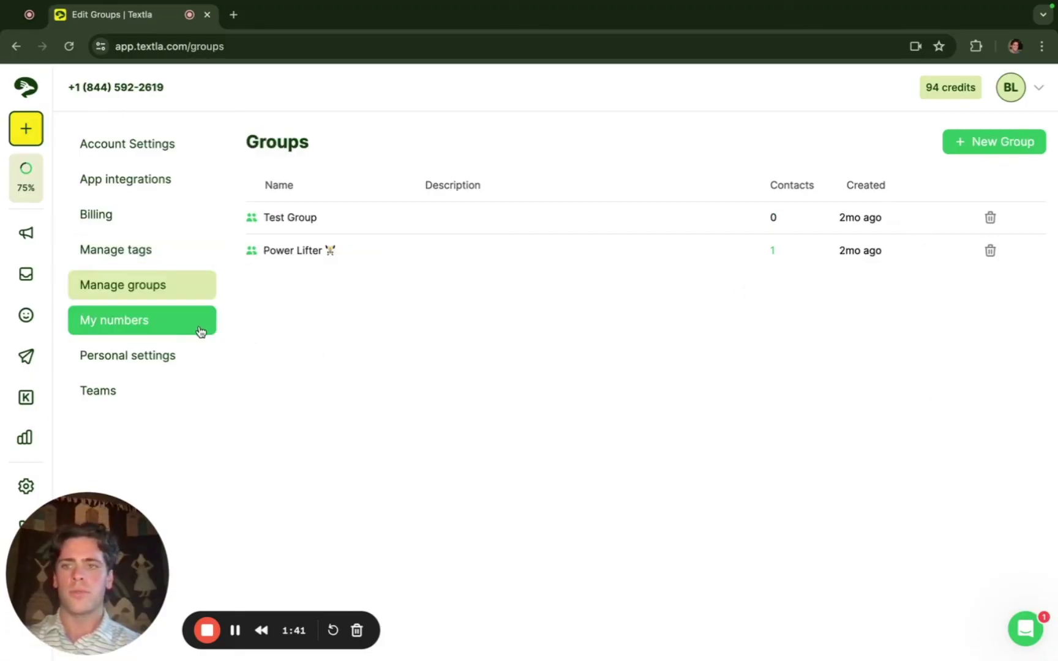
pyautogui.click(165, 330)
pyautogui.scroll(-1, 834, 295)
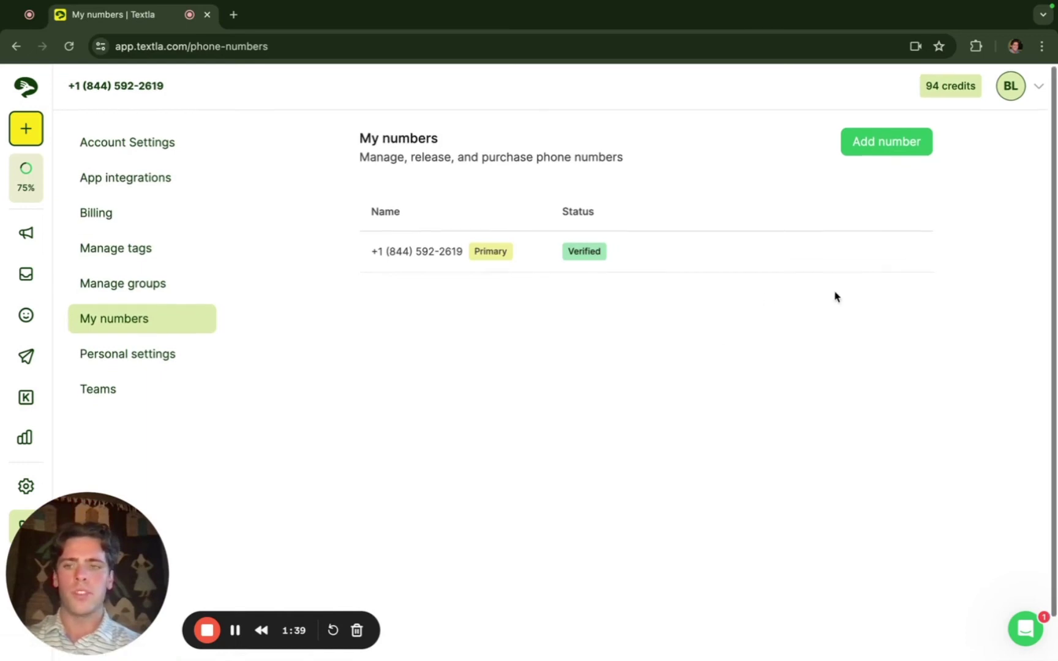
pyautogui.click(139, 365)
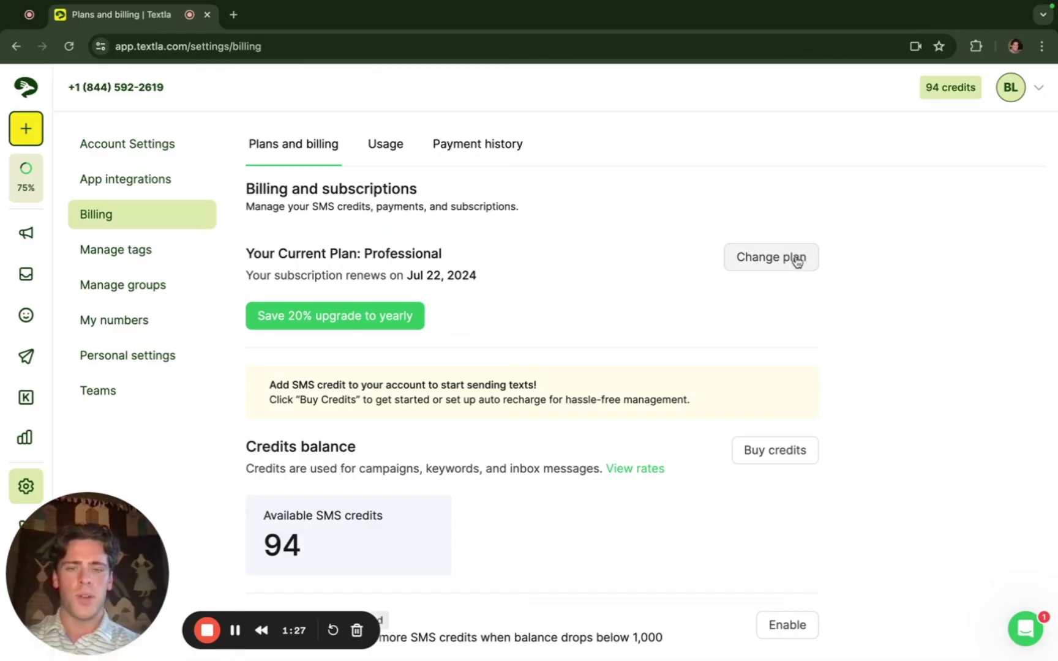
pyautogui.click(796, 259)
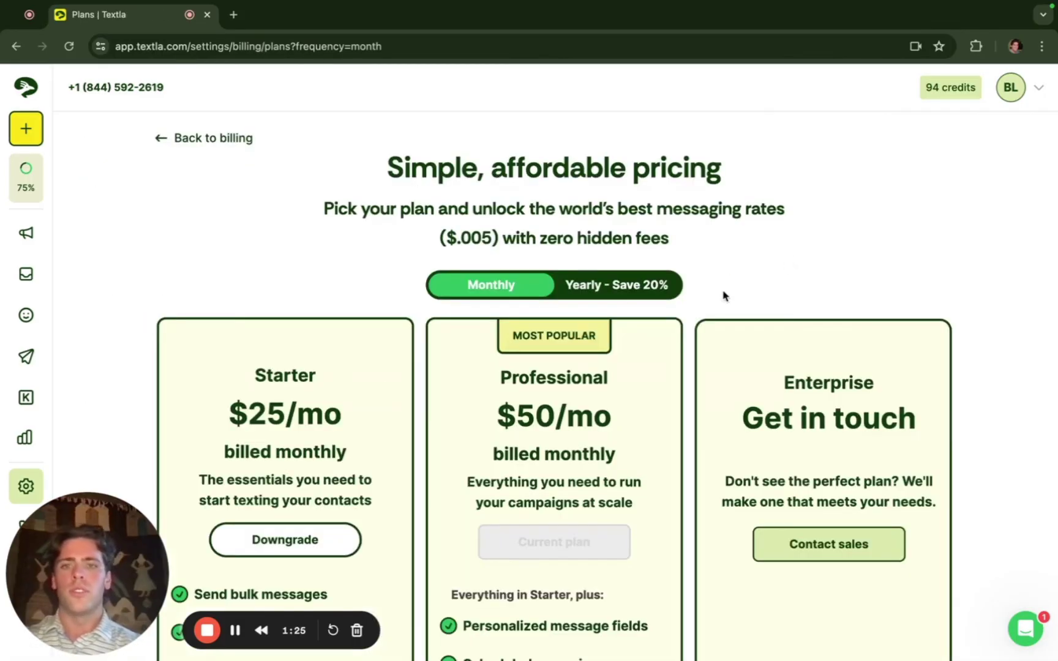
pyautogui.scroll(-1, 628, 307)
pyautogui.scroll(-1, 627, 307)
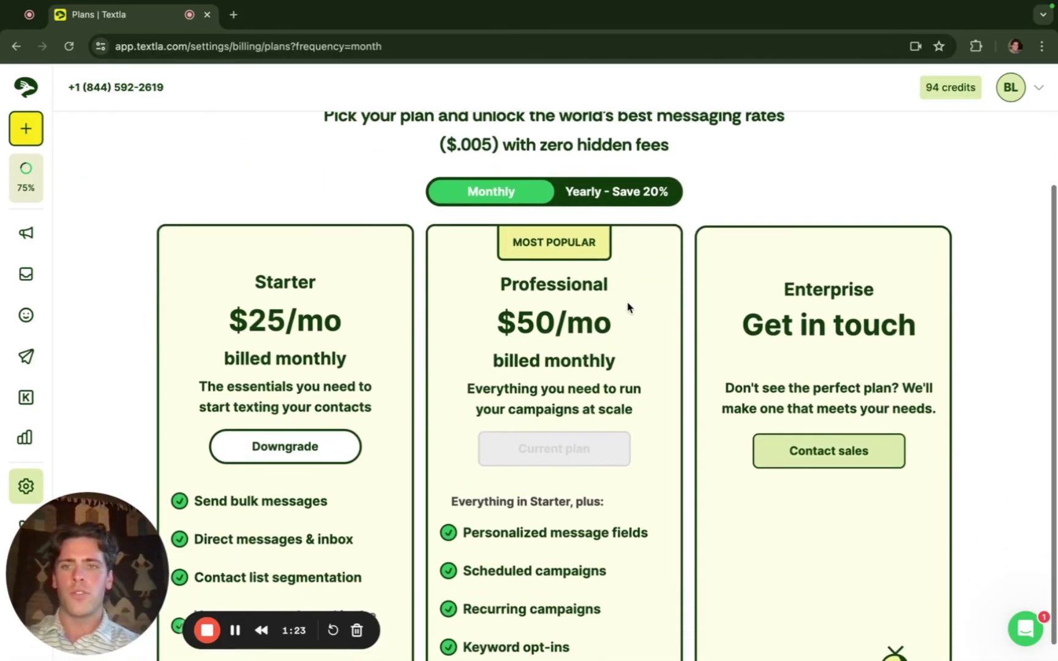
pyautogui.scroll(-1, 335, 319)
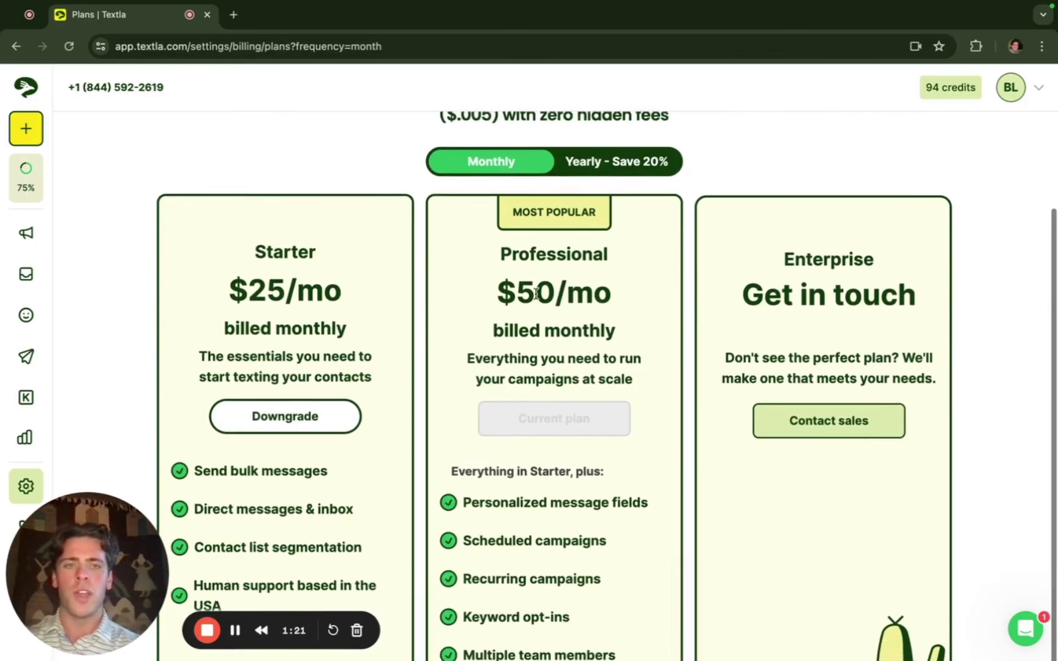
pyautogui.scroll(2, 536, 294)
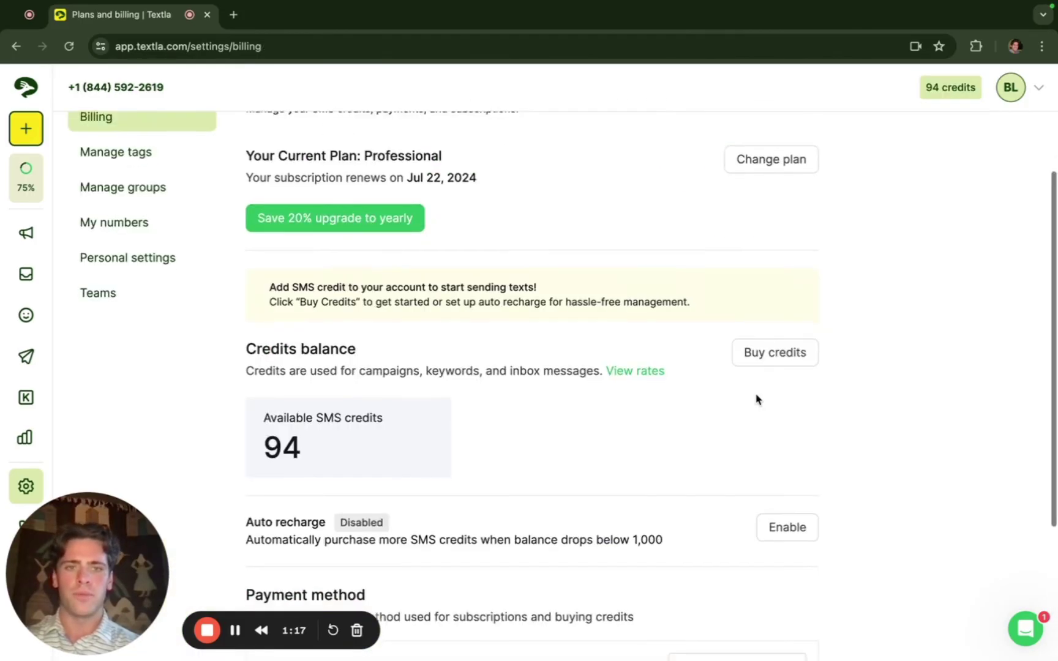
pyautogui.click(774, 324)
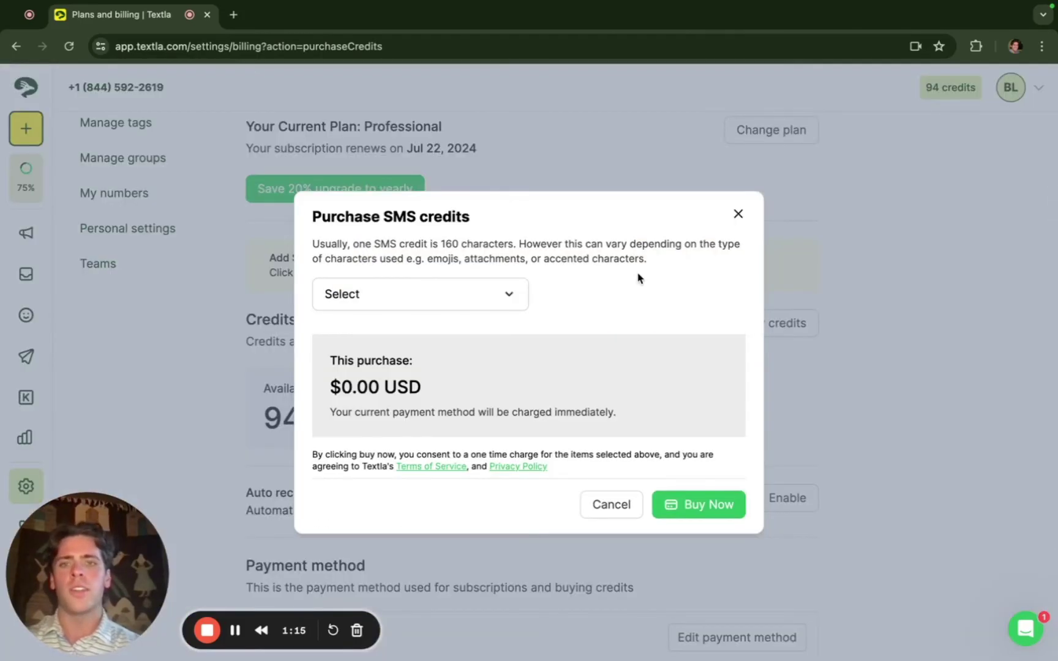
pyautogui.click(500, 293)
pyautogui.click(456, 441)
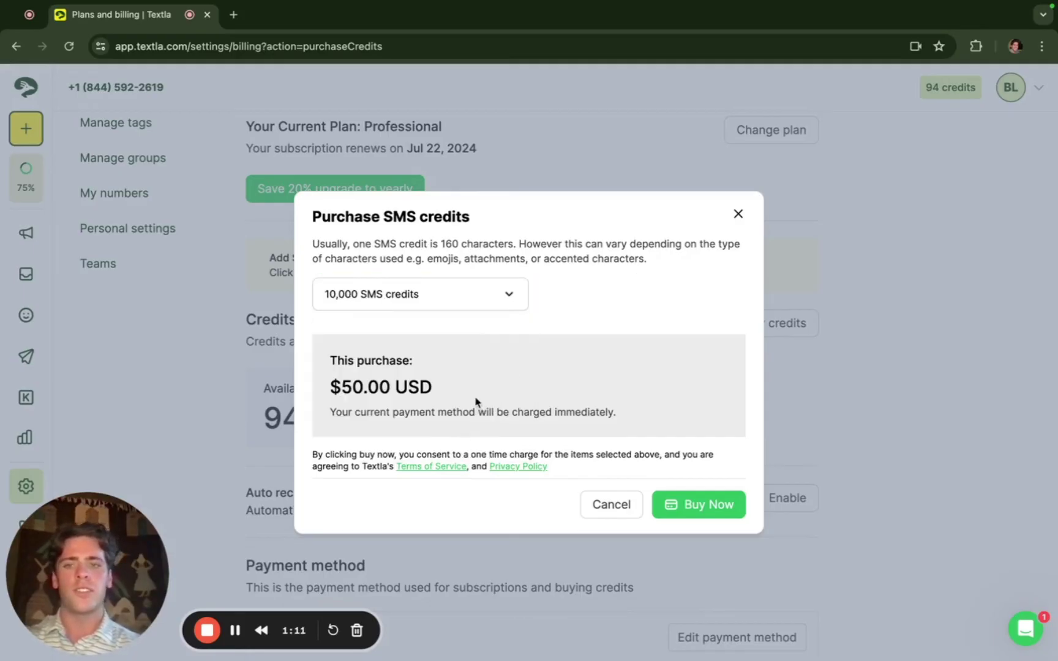
pyautogui.click(740, 216)
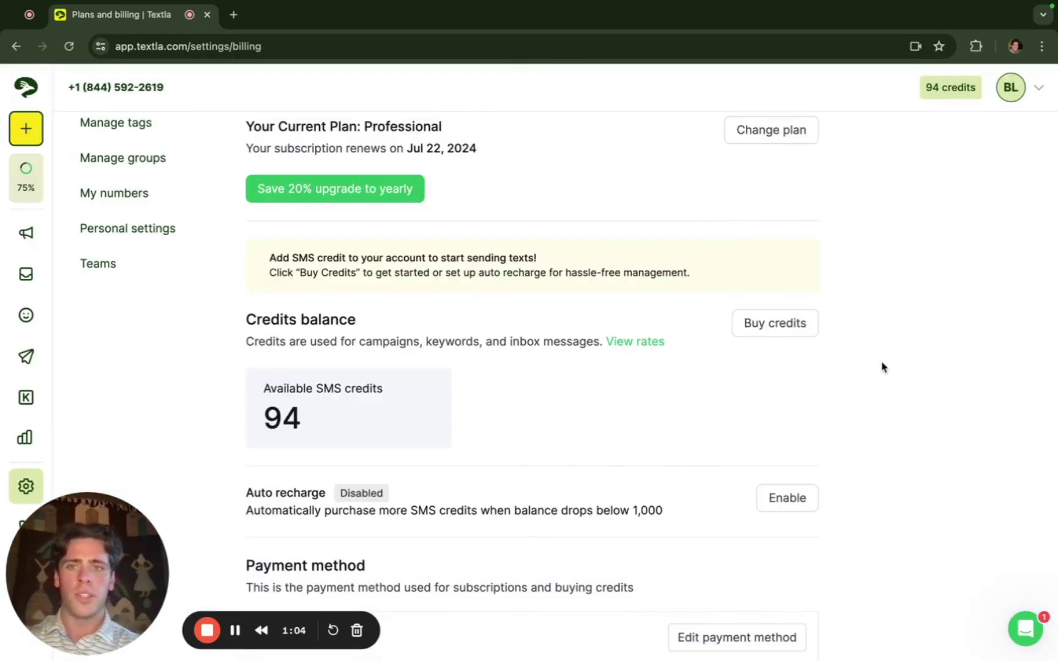